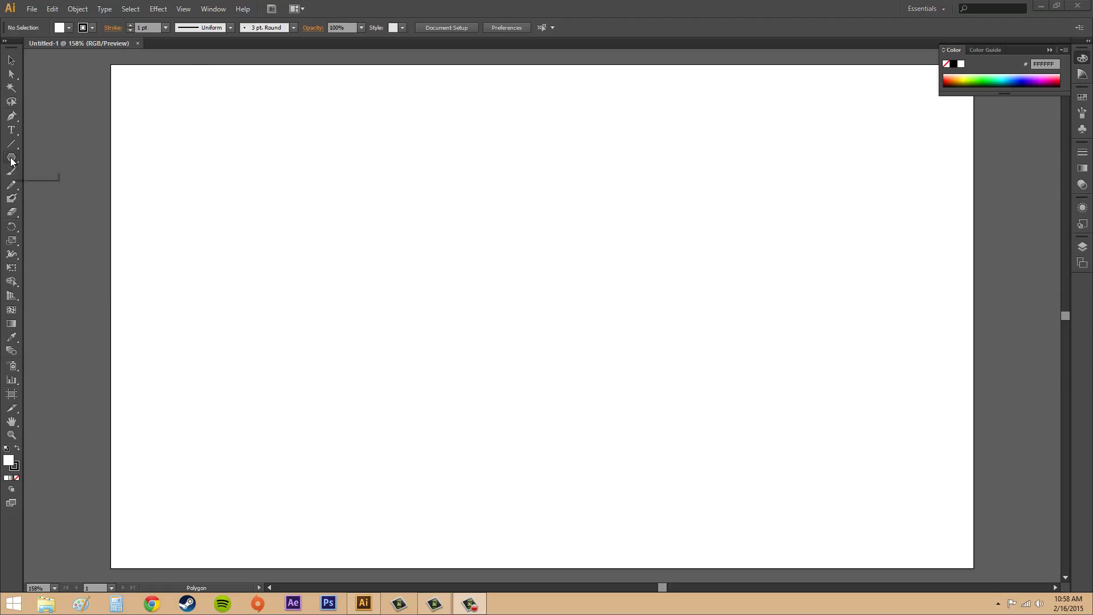
Draw three decagons with the Polygon tool: upper left, lower middle, and a larger one on the right.
left_click_drag(11, 162, 59, 199)
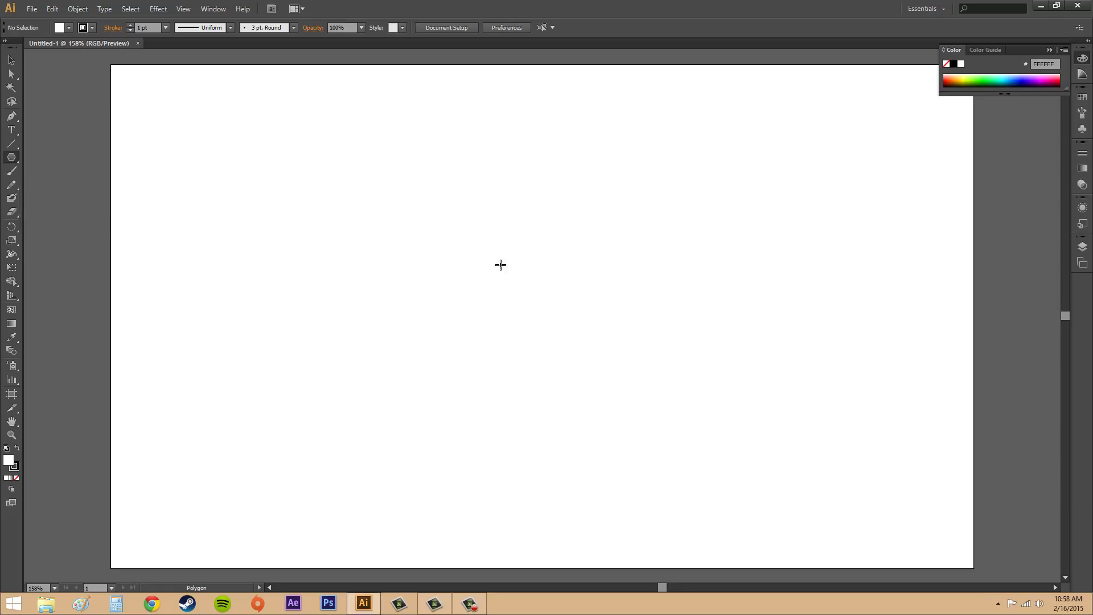
left_click_drag(364, 183, 435, 247)
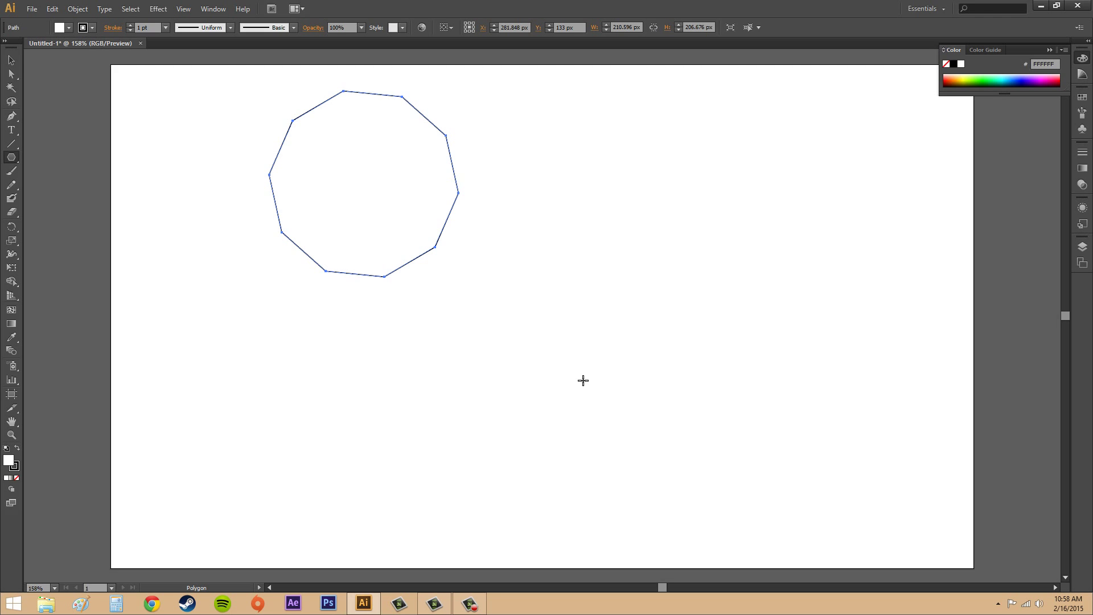
mouse_move(524, 350)
left_mouse_down()
mouse_move(545, 366)
mouse_move(621, 377)
mouse_move(630, 320)
mouse_move(570, 344)
mouse_move(595, 342)
mouse_move(601, 323)
mouse_move(575, 317)
mouse_move(611, 320)
left_mouse_up()
left_click_drag(711, 222, 840, 257)
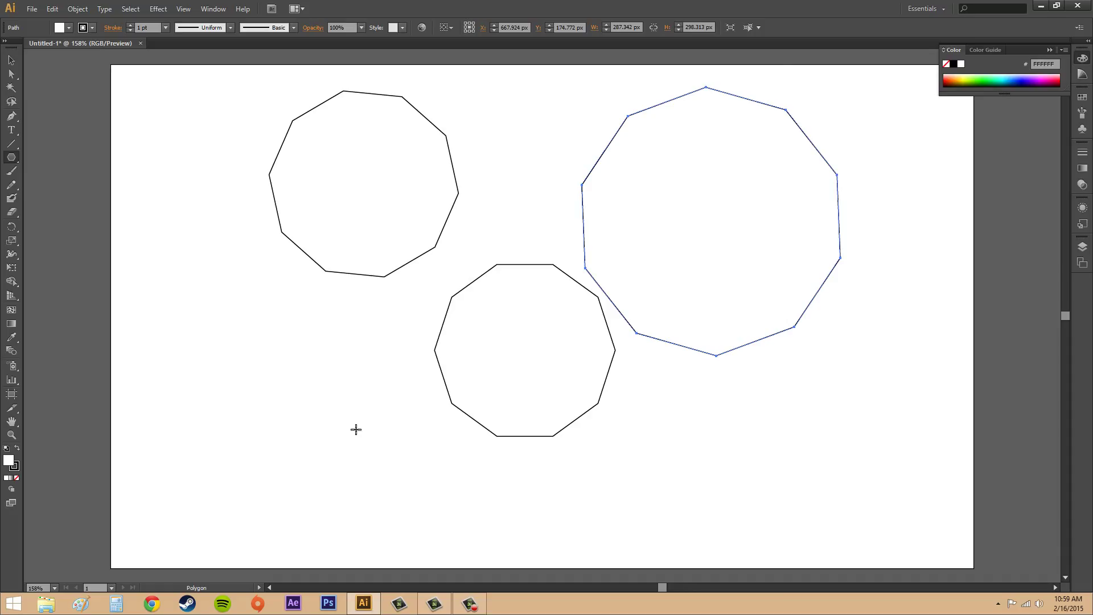
left_click(316, 435)
Create a 5-sided polygon with a 25 px radius, then deselect it.
left_click_drag(544, 266, 313, 317)
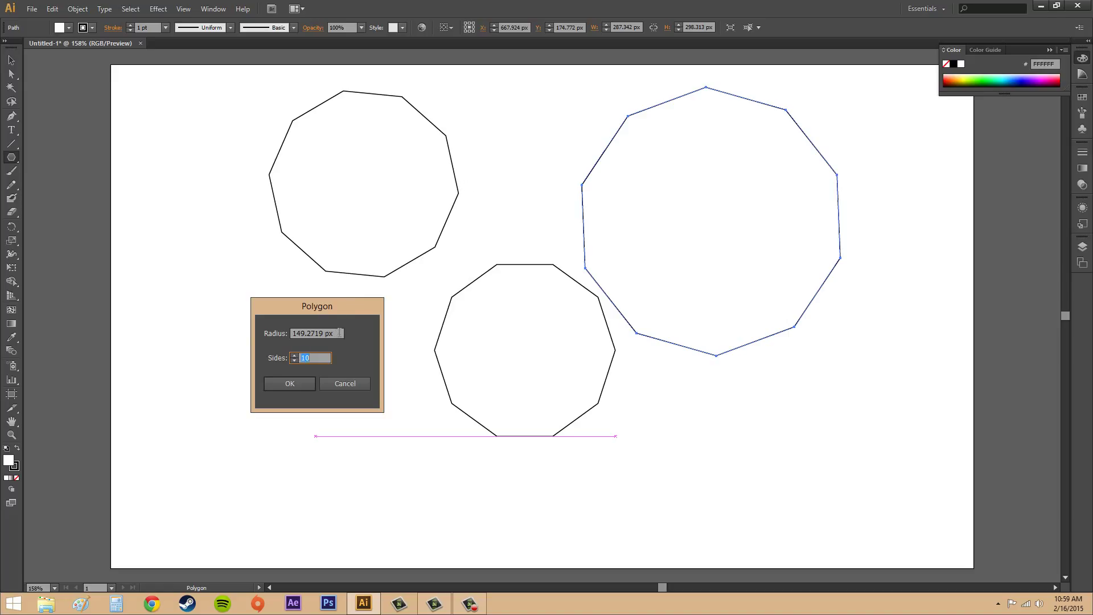
left_click_drag(339, 333, 260, 330)
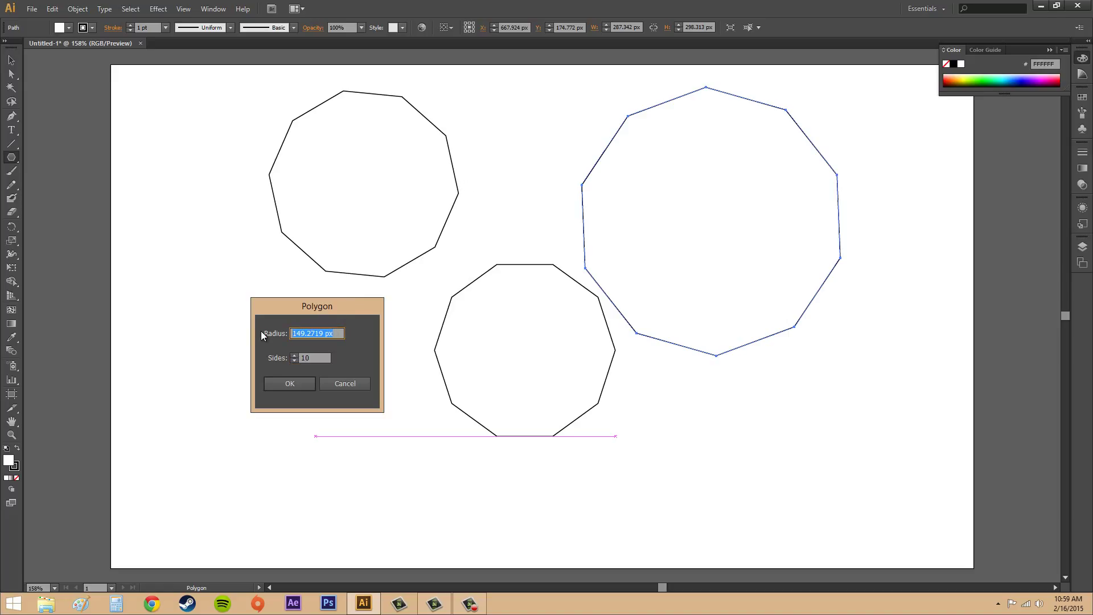
type("25")
left_click(315, 358)
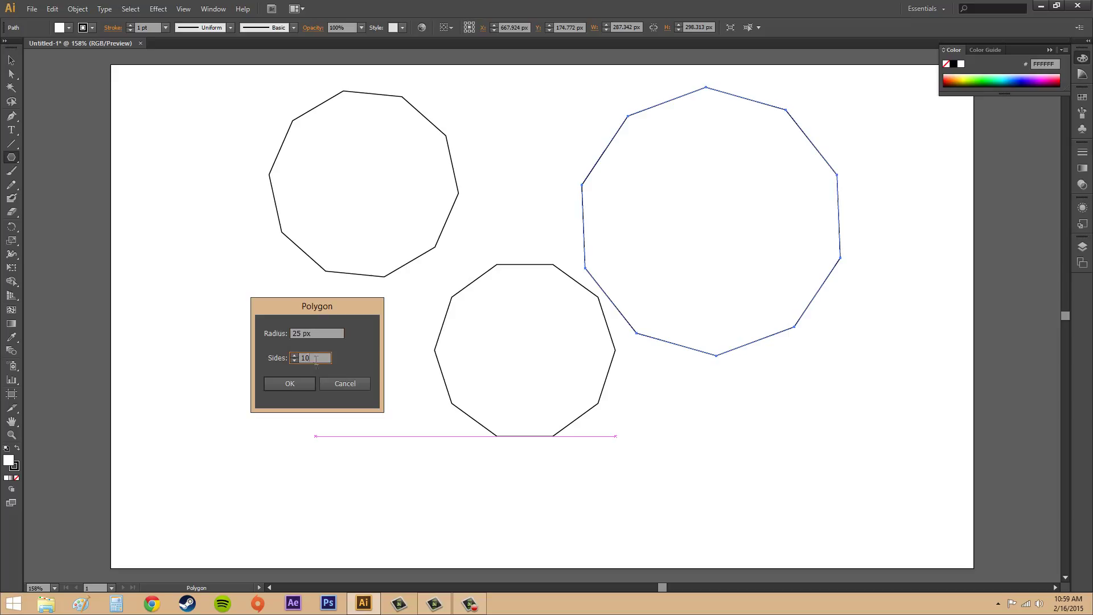
left_click(289, 384)
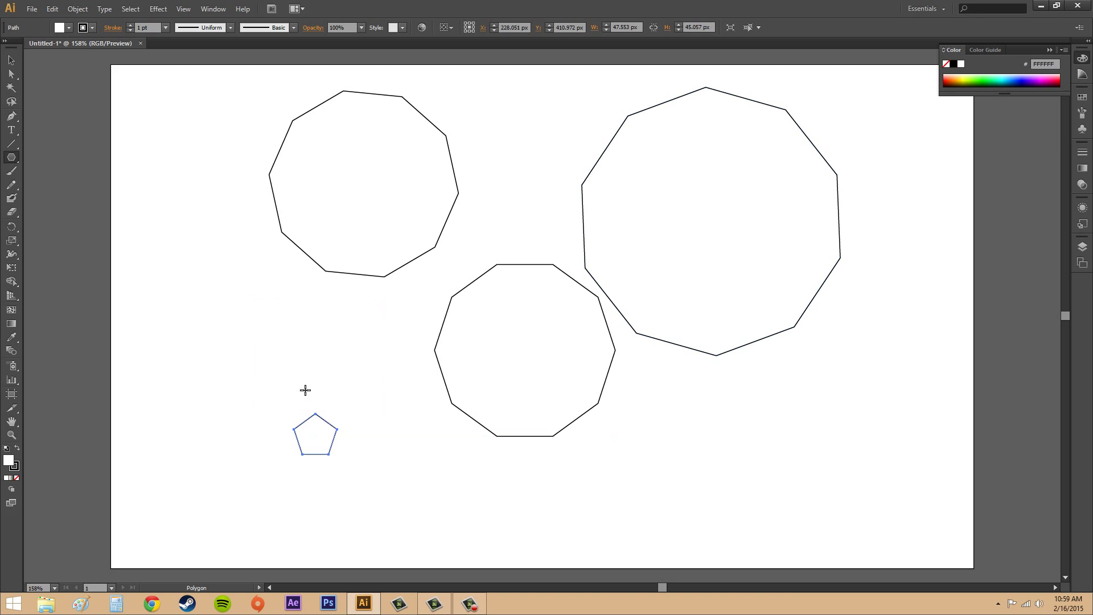
left_click(11, 60)
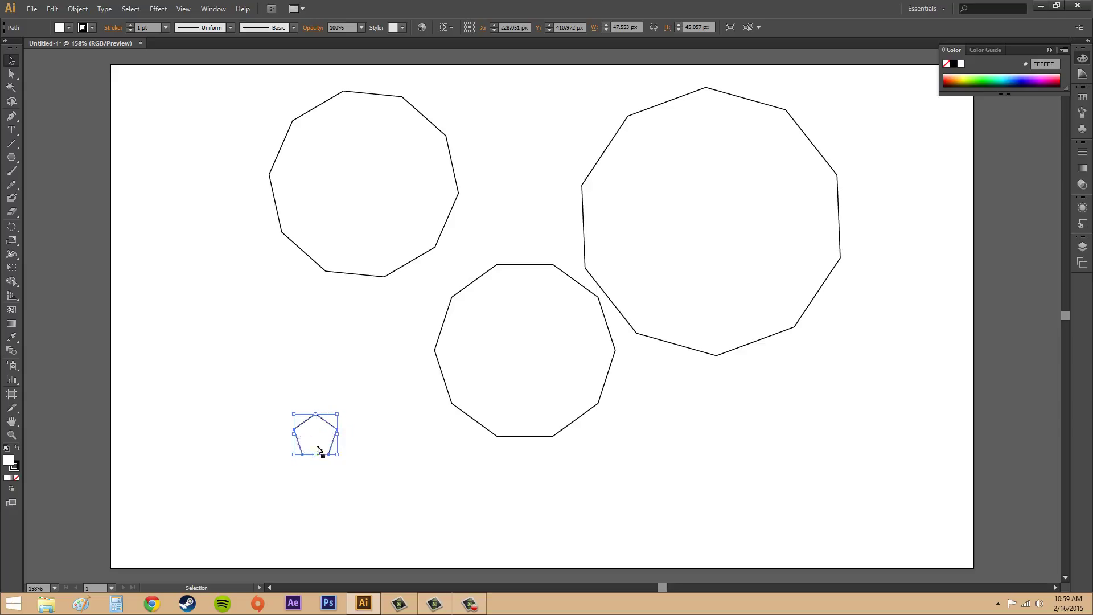
left_click(201, 370)
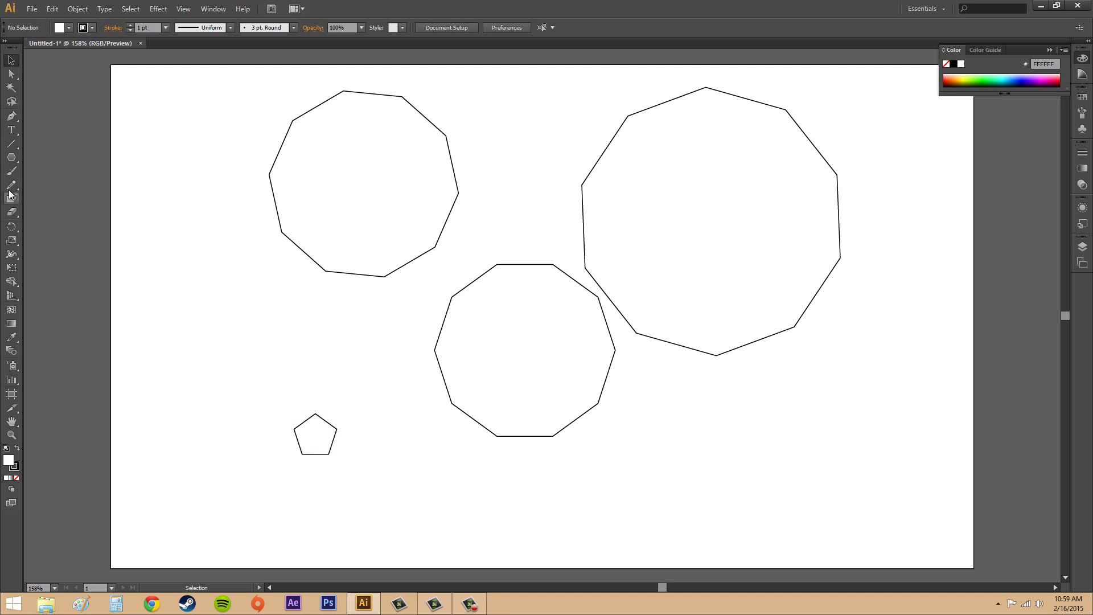
Create a 7-sided polygon with a 125 px radius at the lower left.
left_click(11, 157)
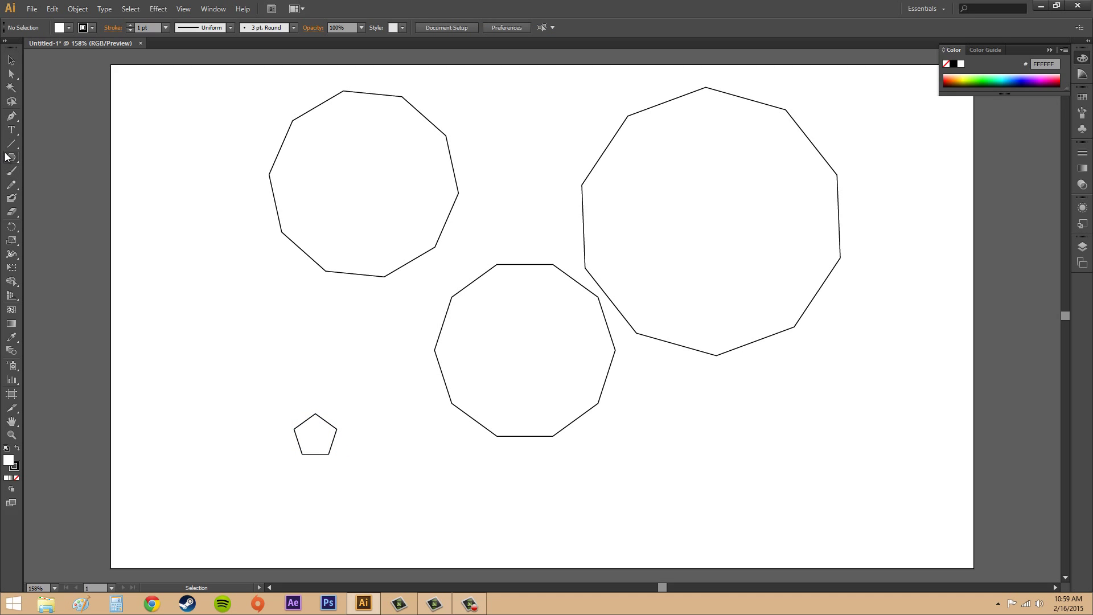
left_click(237, 362)
left_click(532, 287)
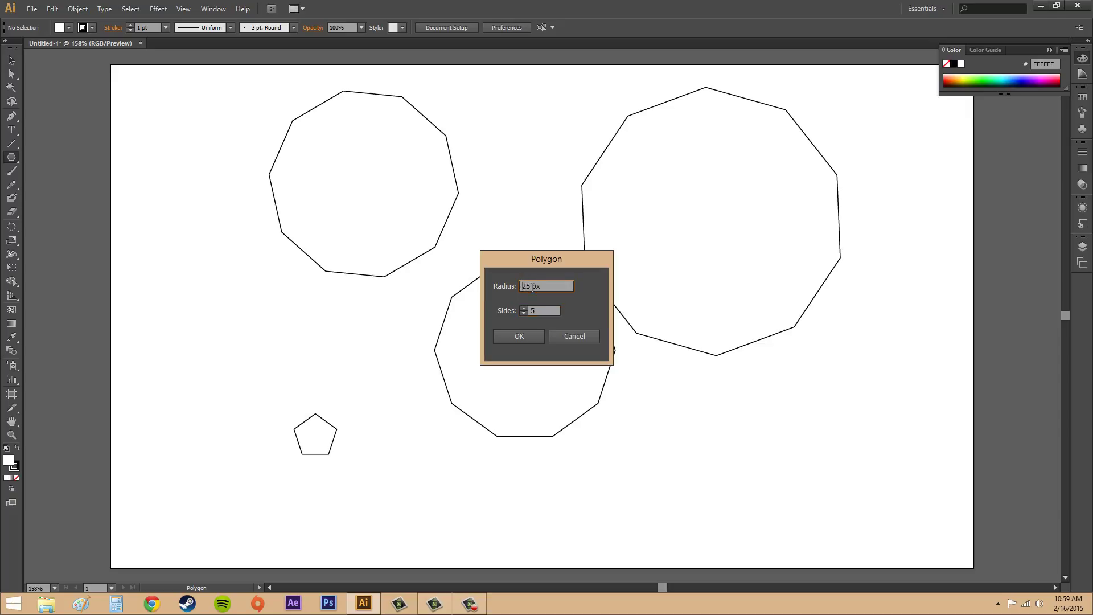
type("1")
left_click(527, 309)
left_click(517, 337)
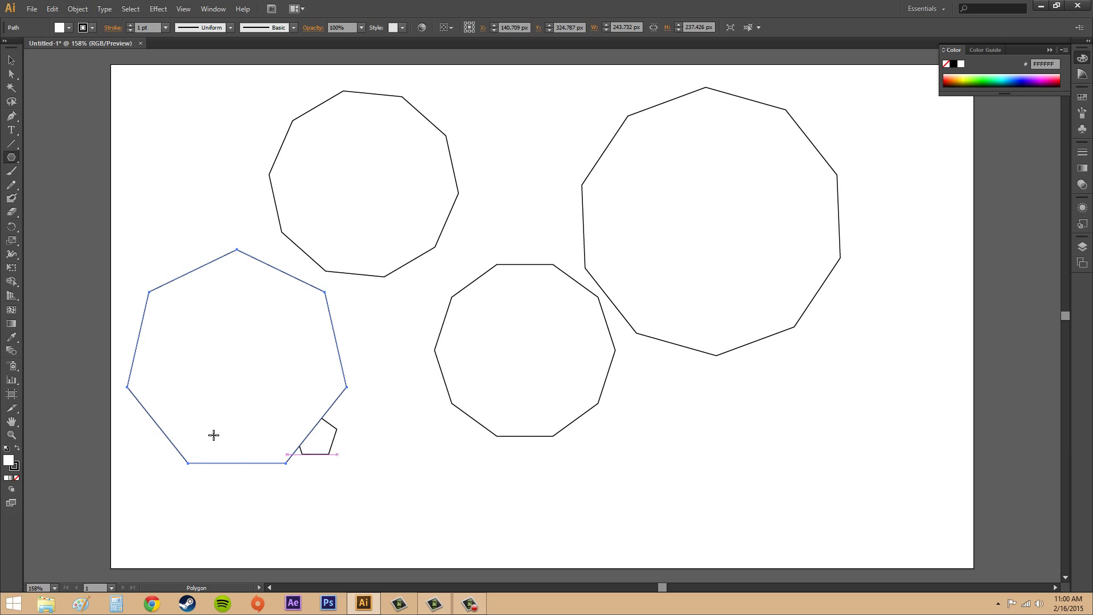
Delete the heptagon, the pentagon and all three decagons, emptying the artboard.
left_click(12, 60)
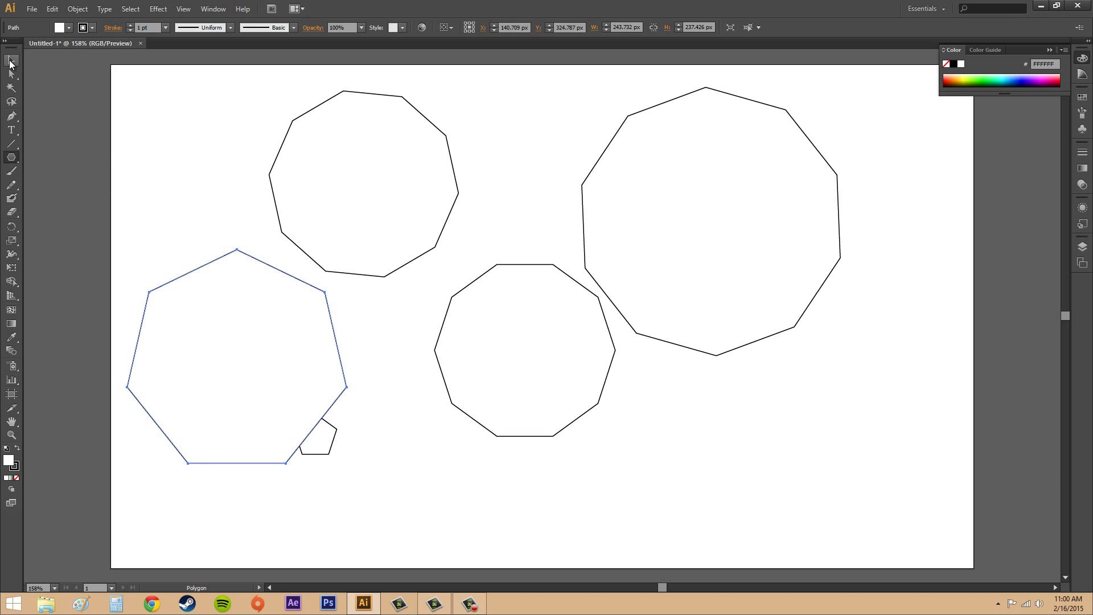
left_click(780, 429)
left_click(315, 327)
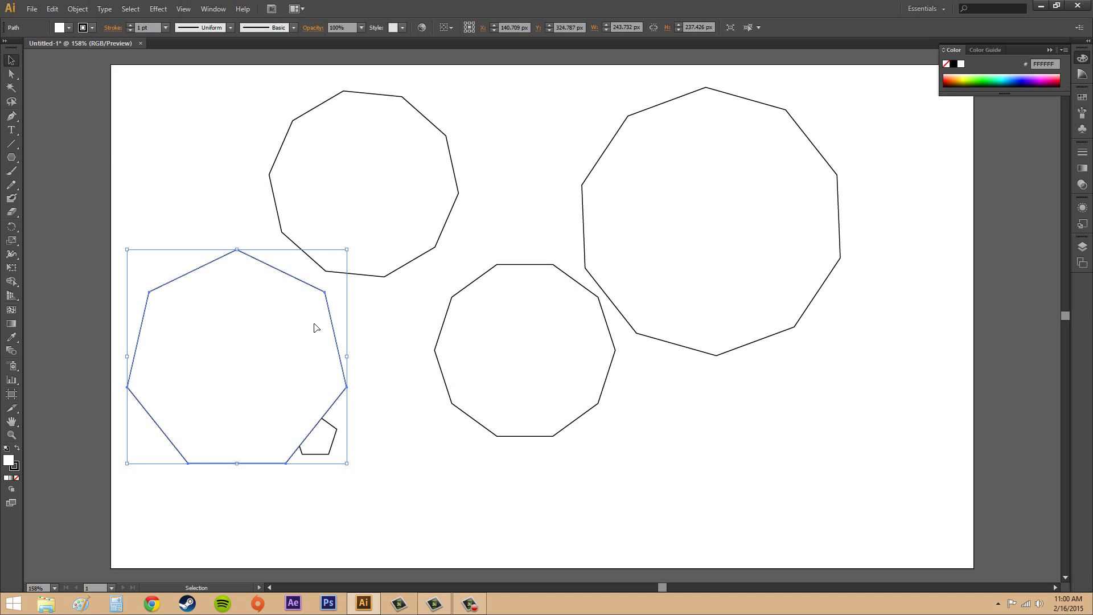
key("Delete")
left_click(316, 428)
key("Delete")
left_click(497, 376)
key("Delete")
left_click(669, 310)
key("Delete")
left_click(428, 233)
key("Delete")
Draw two five-pointed stars with the Star tool, the right one slightly smaller.
left_click(12, 158)
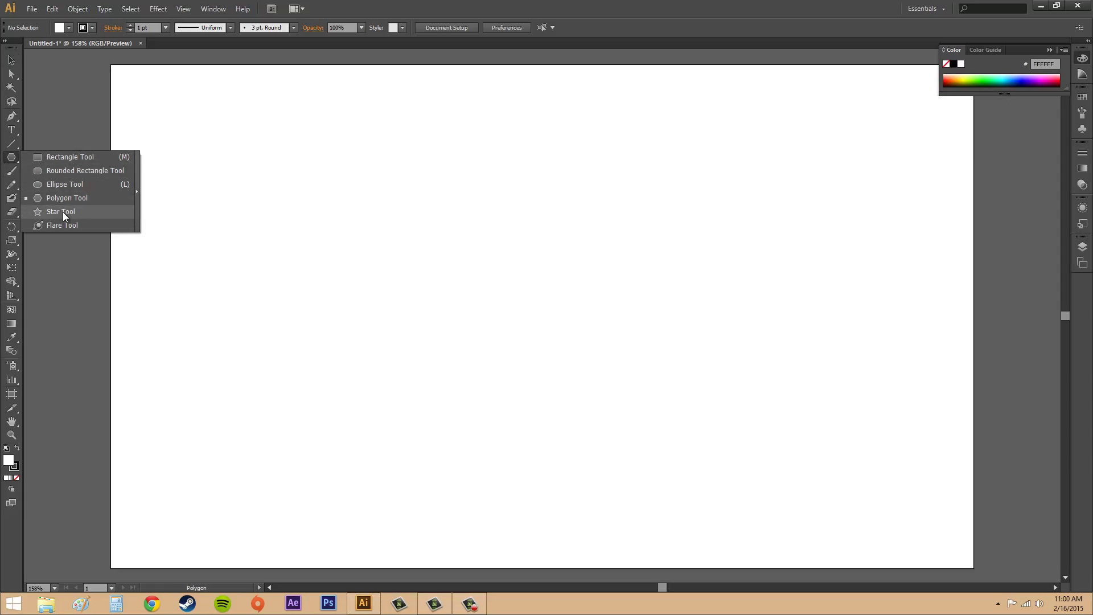
left_click(61, 211)
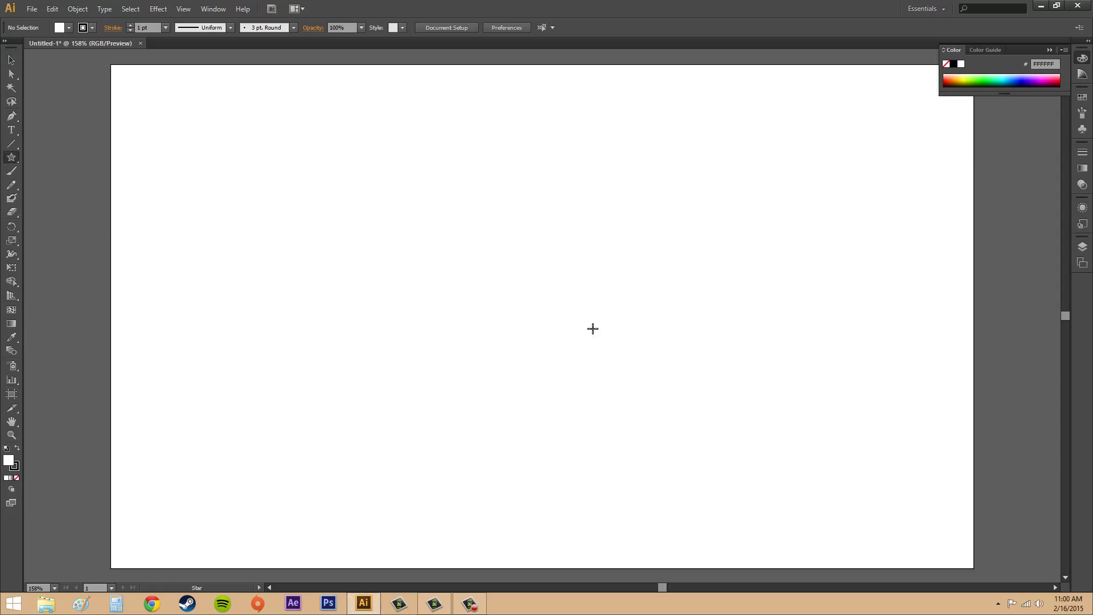
left_click_drag(477, 240, 579, 188)
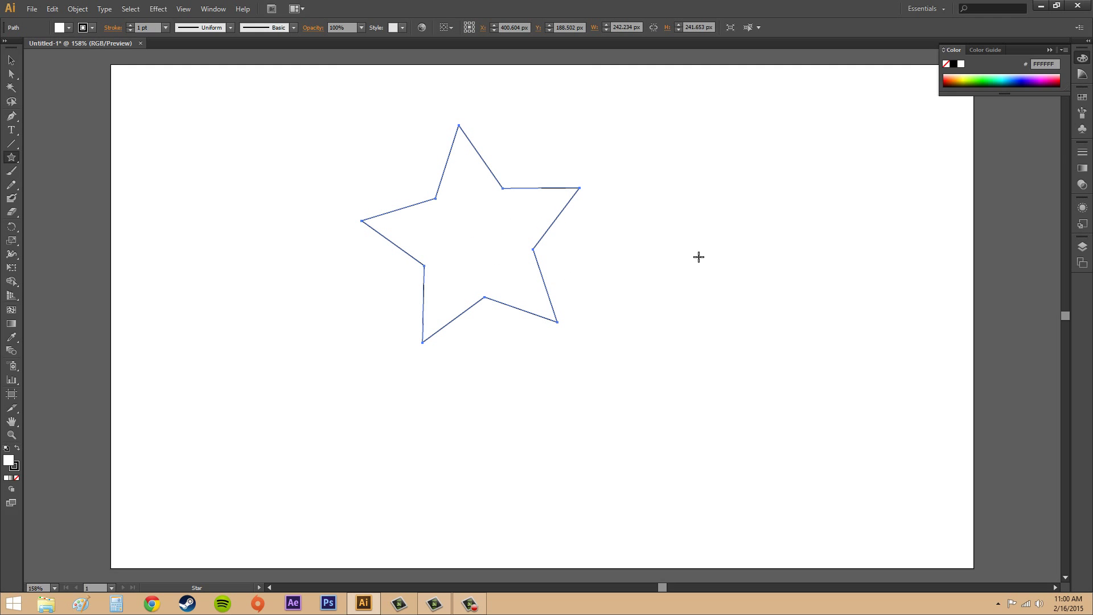
left_click_drag(695, 253, 781, 304)
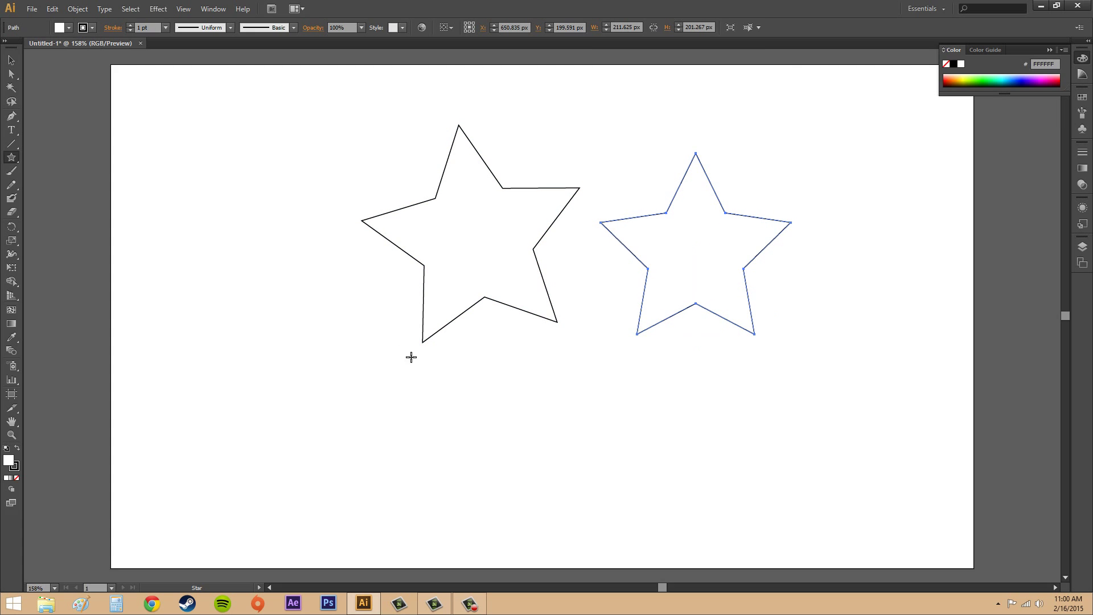
Create a 12-point star with radii 150 px and 25 px.
left_click(307, 424)
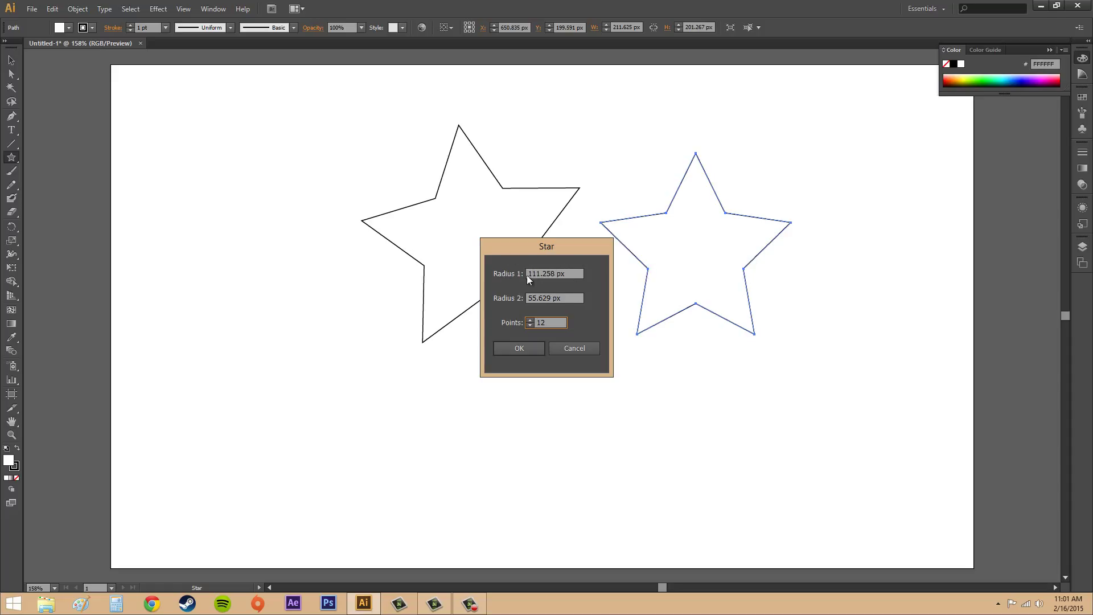
left_click(545, 273)
left_click_drag(570, 272, 606, 268)
key("BackSpace")
left_click_drag(530, 295, 647, 292)
type("25")
left_click(532, 348)
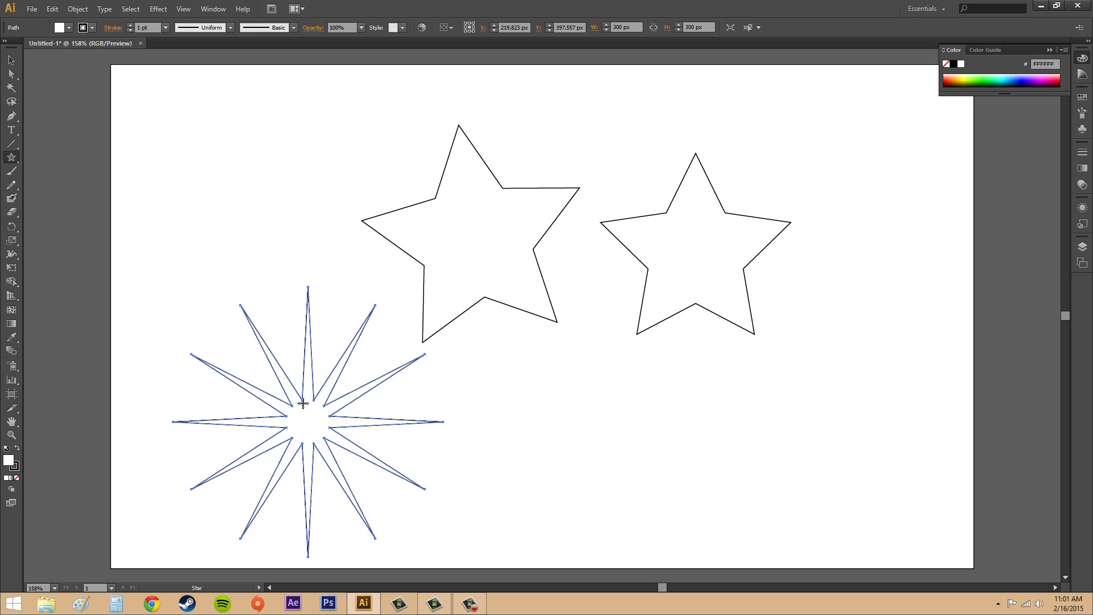
Move the 12-point star up and left of the five-pointed stars, then deselect it.
left_click(12, 64)
left_click(547, 400)
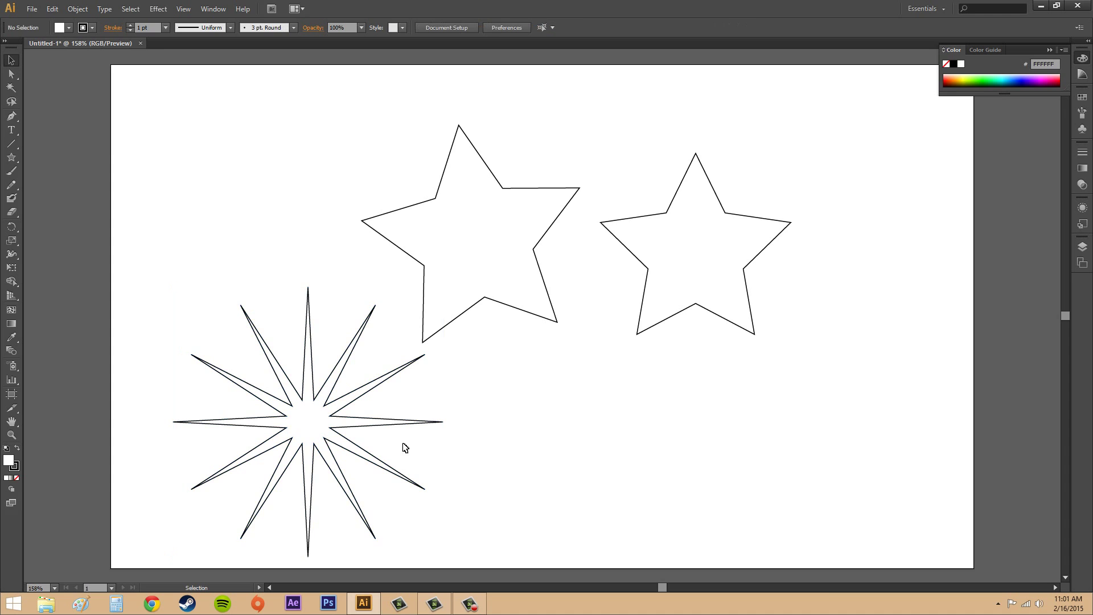
left_click(334, 430)
left_click_drag(334, 431, 305, 381)
left_click(494, 437)
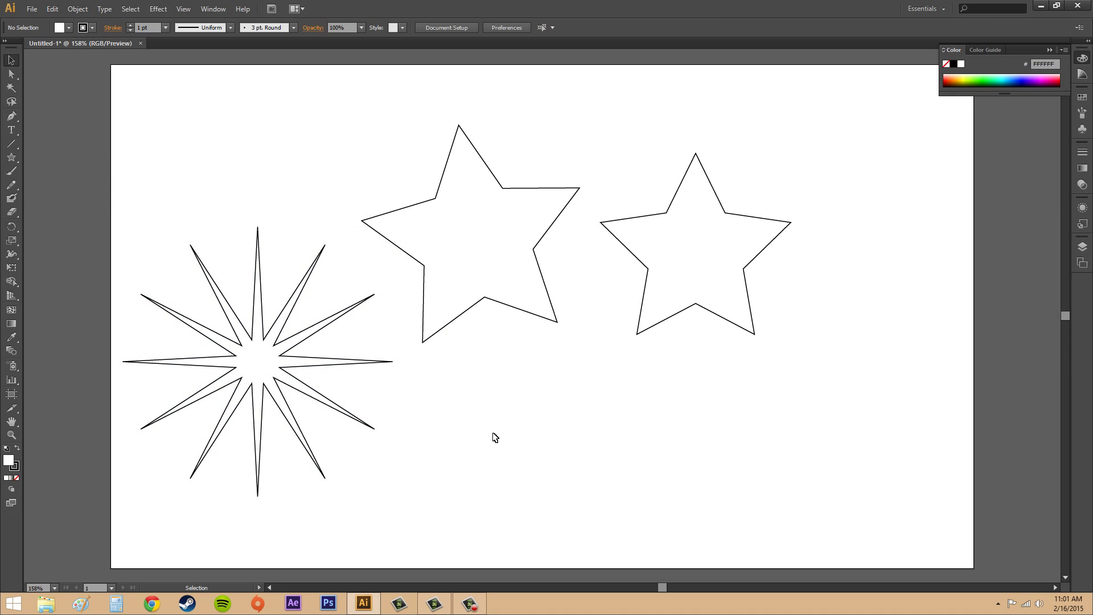
Create a 6-point star with both radii set to 50 px.
left_click(12, 159)
left_click(631, 413)
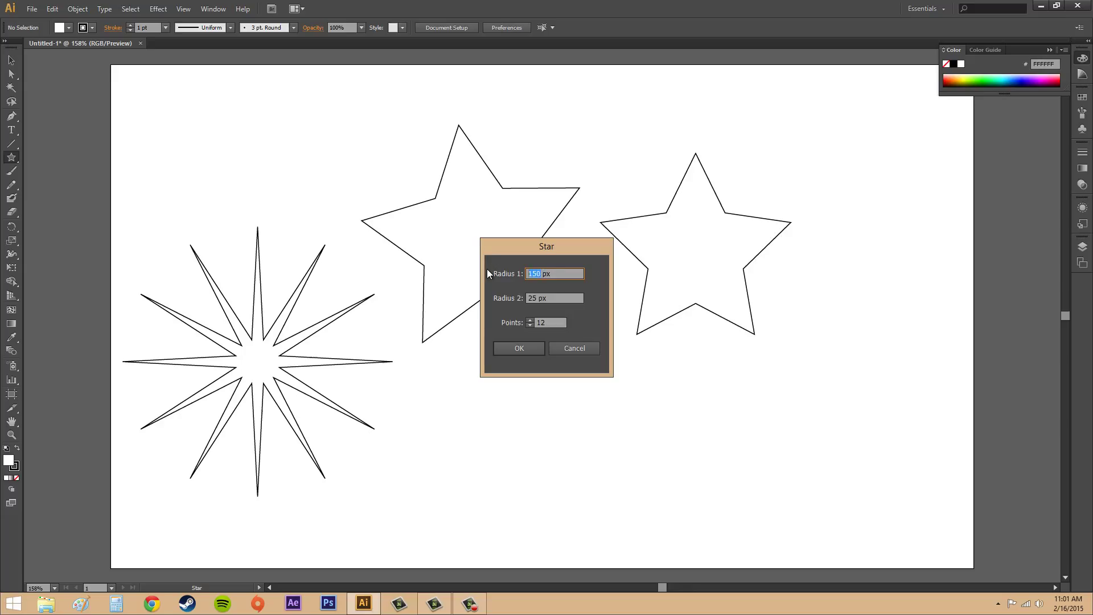
type("50")
double_click(535, 298)
type("50")
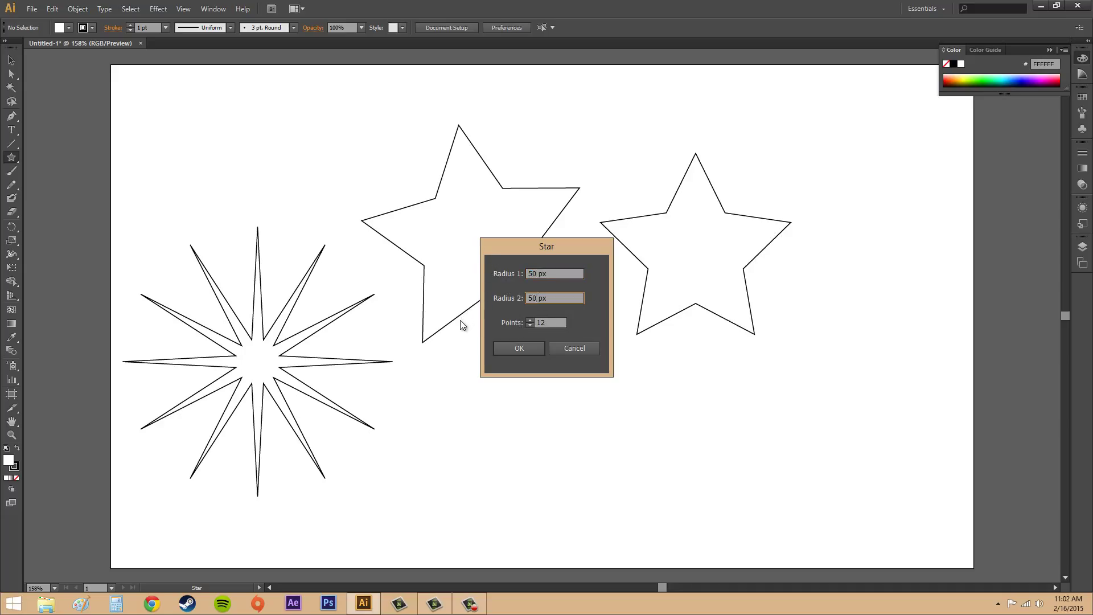
left_click(530, 325)
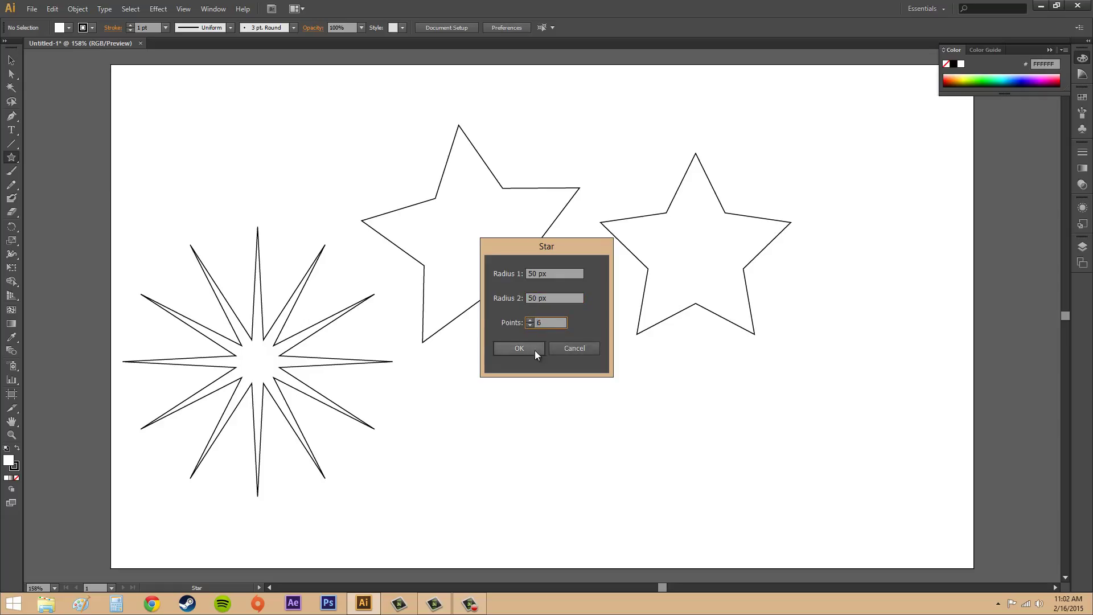
left_click(531, 350)
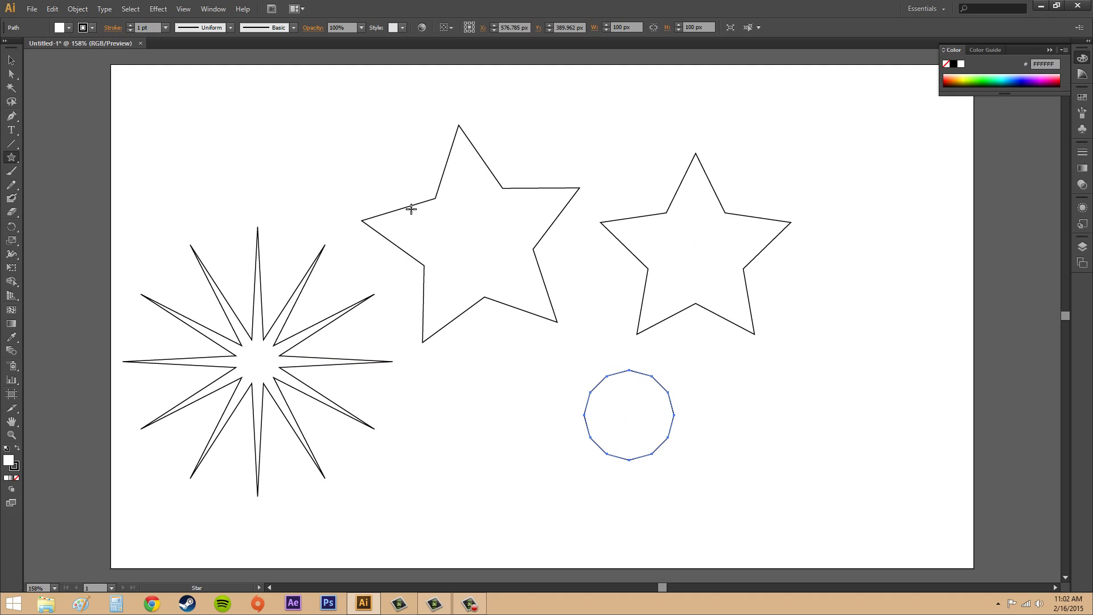
Move the twelve-sided shape down and left, below the five-pointed stars.
left_click(11, 60)
left_click(742, 422)
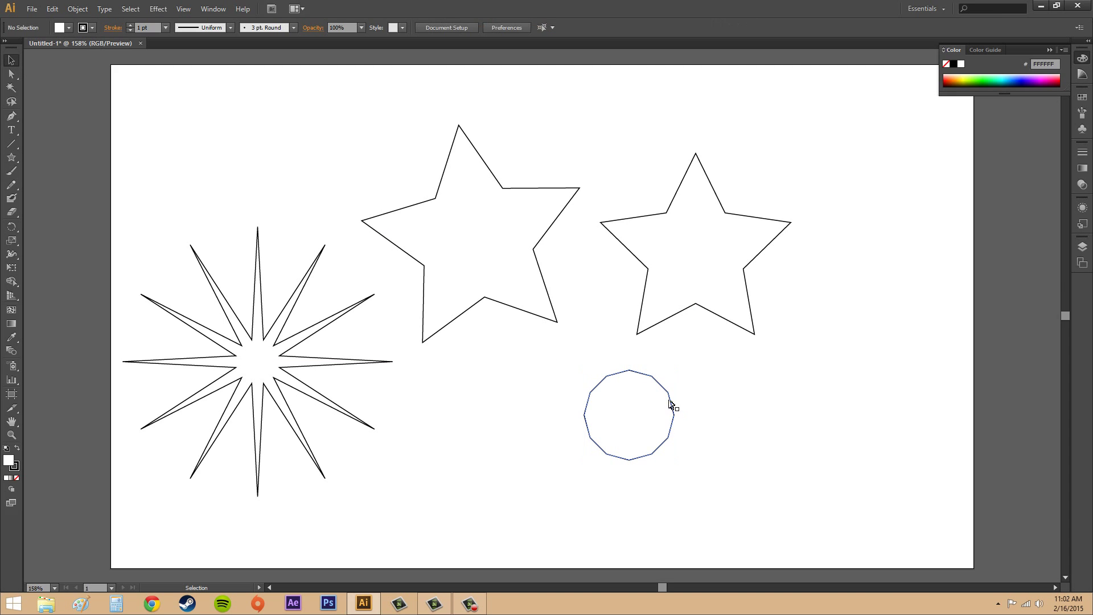
left_click_drag(634, 420, 548, 444)
left_click(765, 473)
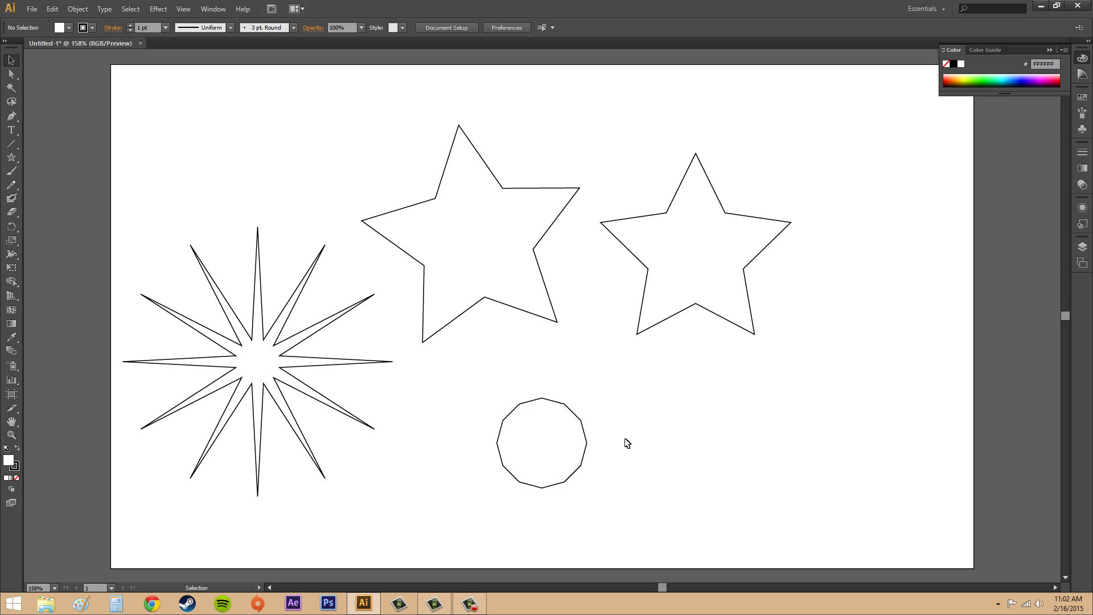
left_click(557, 455)
left_click(701, 472)
left_click(11, 157)
Create a 6-point star with radii 150 px and 50 px at the lower right, then deselect it.
left_click_drag(727, 446, 728, 447)
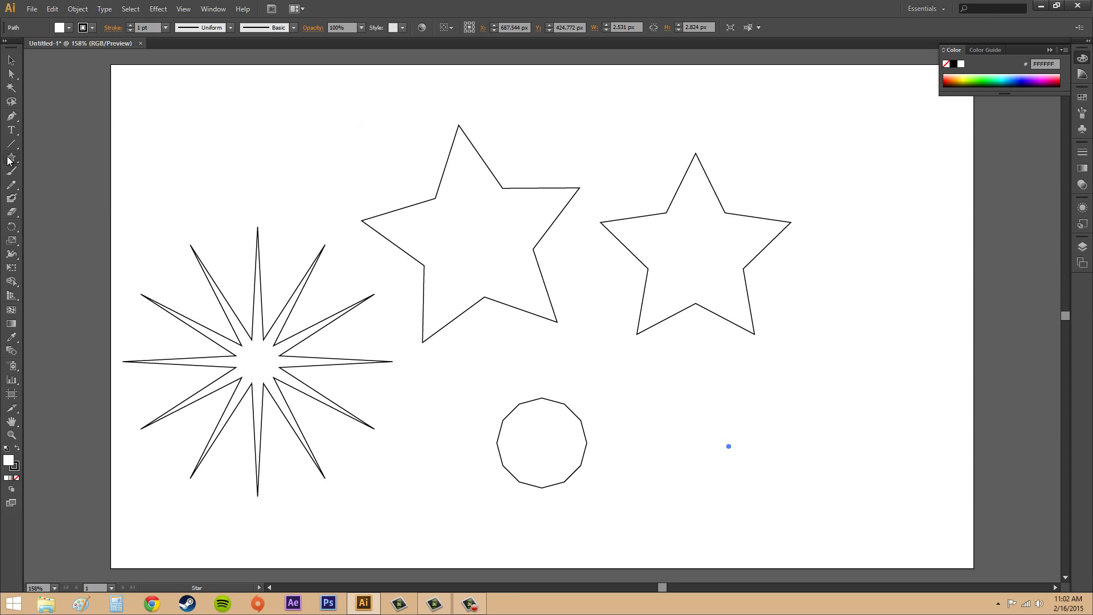
left_click(802, 411)
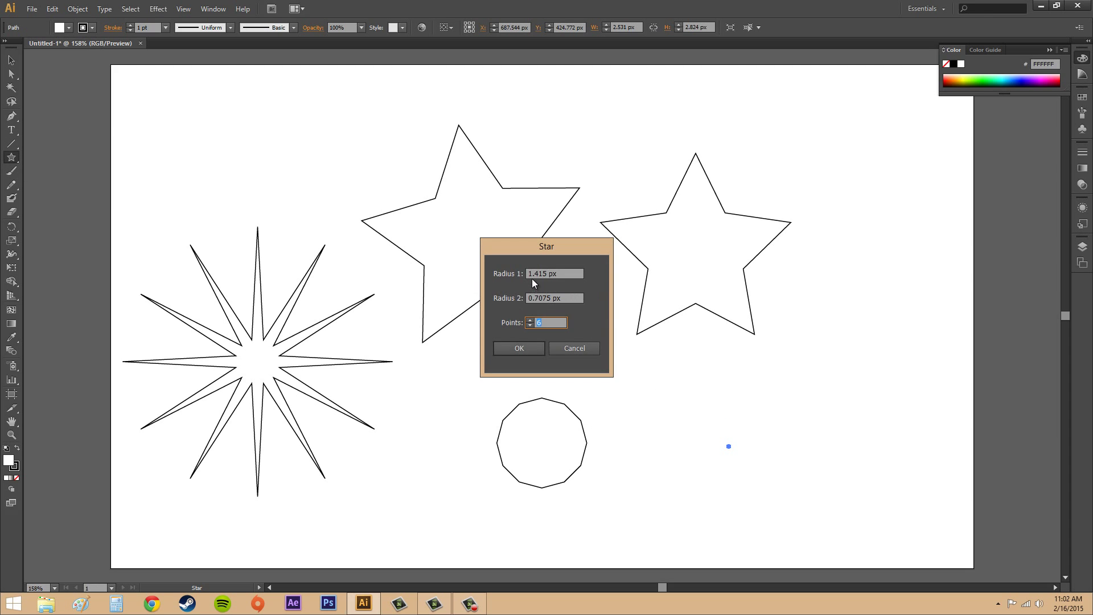
left_click(524, 271)
type("150")
key("Tab")
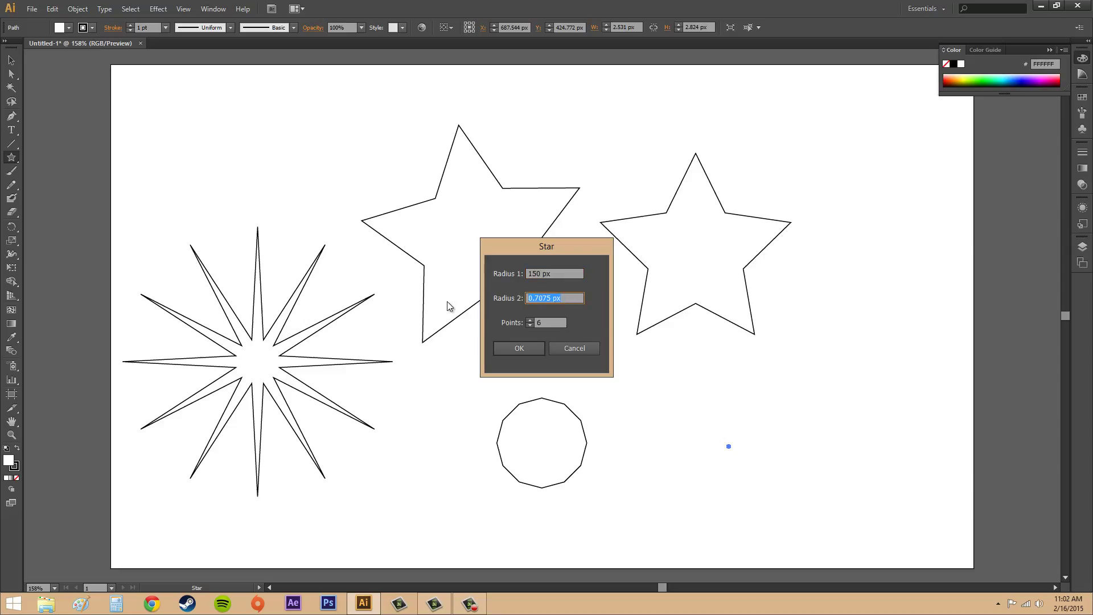
type("50")
left_click(520, 348)
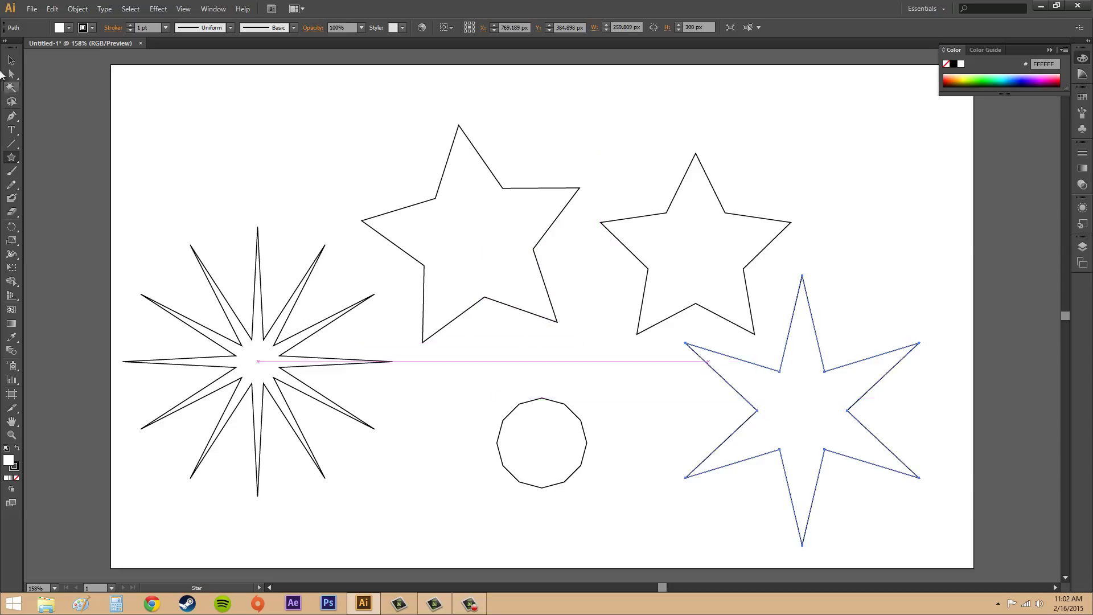
left_click(11, 60)
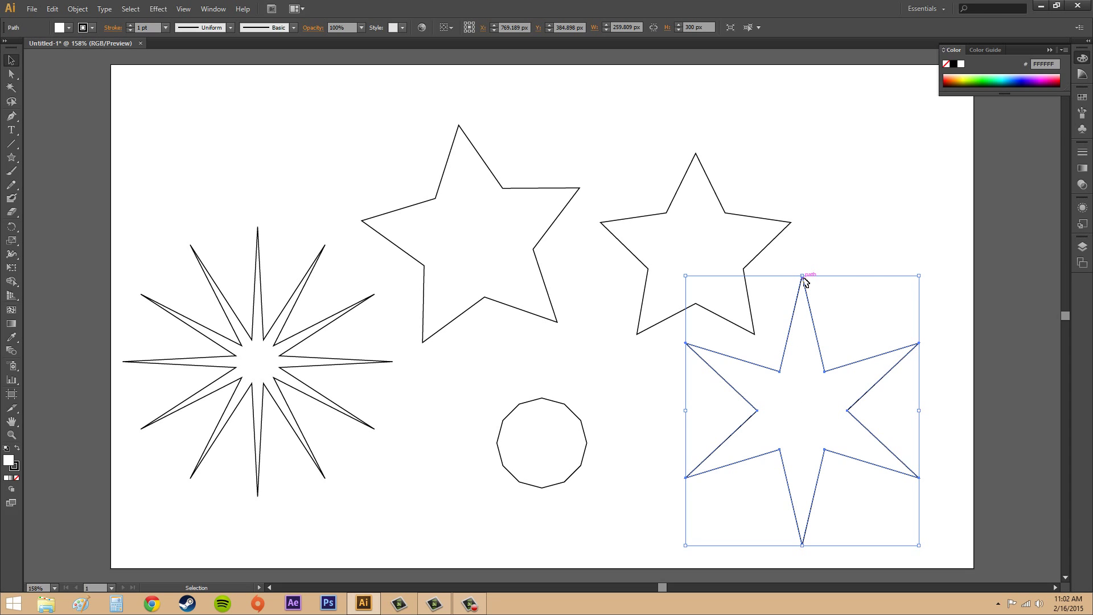
left_click(875, 203)
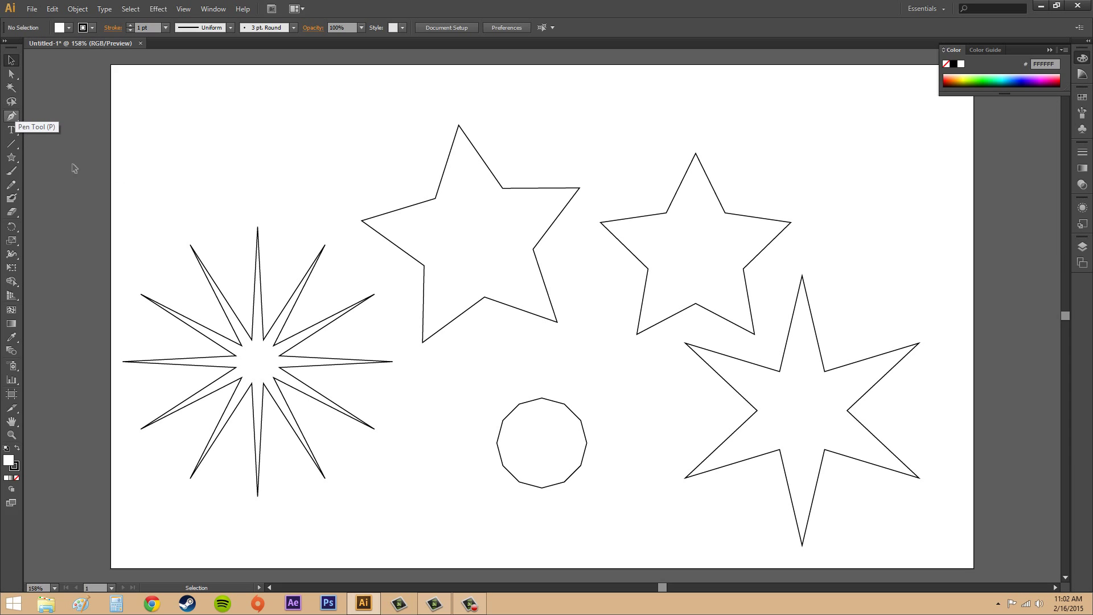
left_click(11, 157)
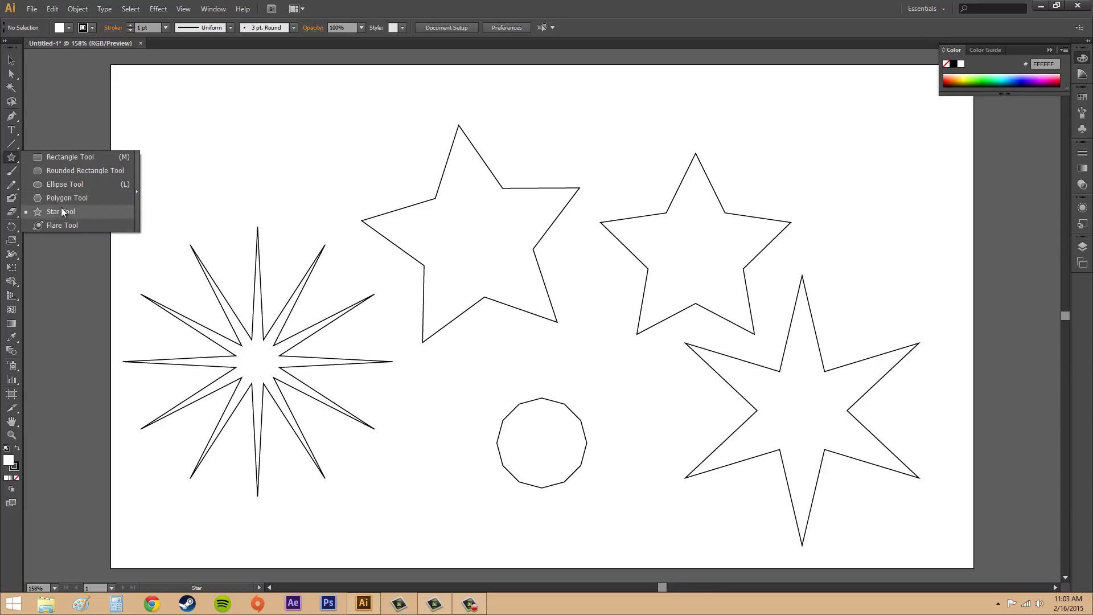
left_click(13, 159)
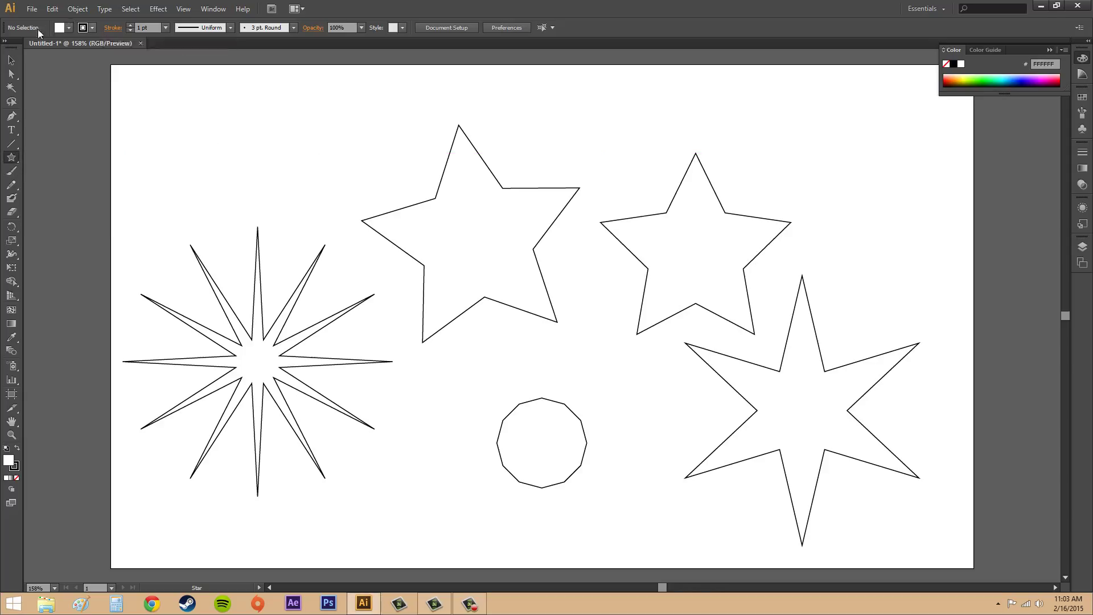
left_click(11, 59)
left_click_drag(184, 104, 297, 172)
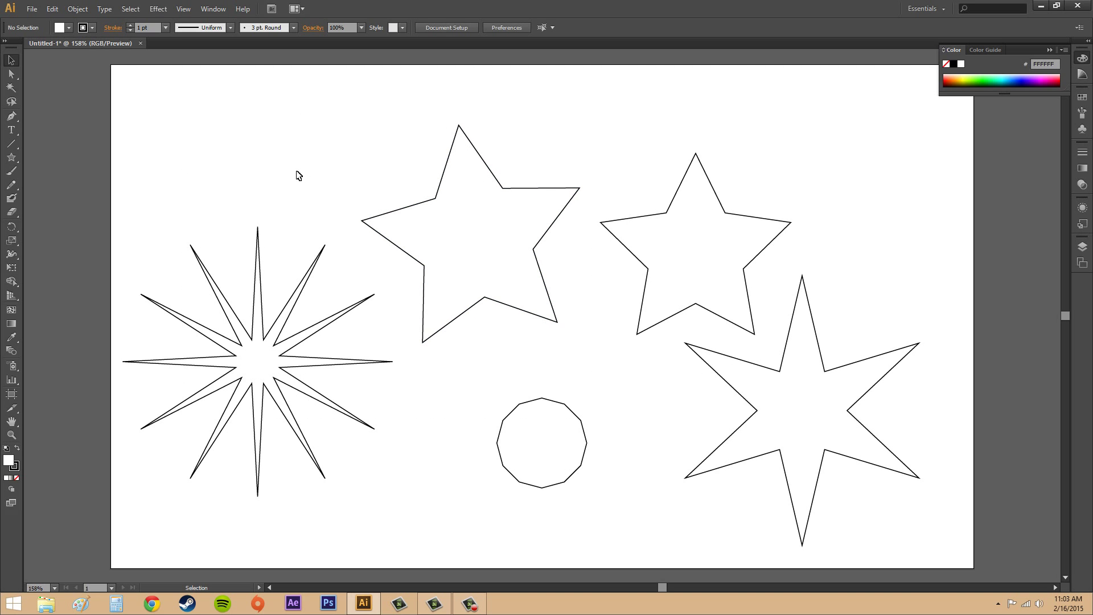